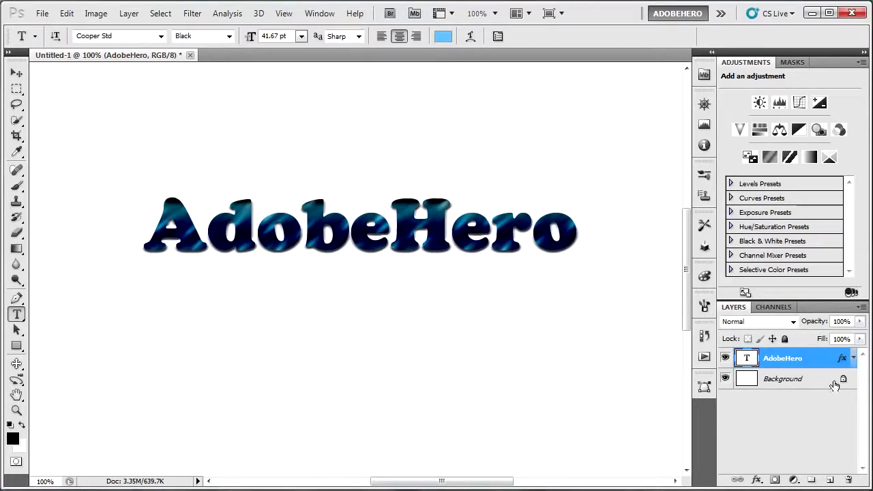
- Select the Background layer beneath the AdobeHero text layer in the Layers panel
{"action": "left_click", "coordinate": [807, 380]}
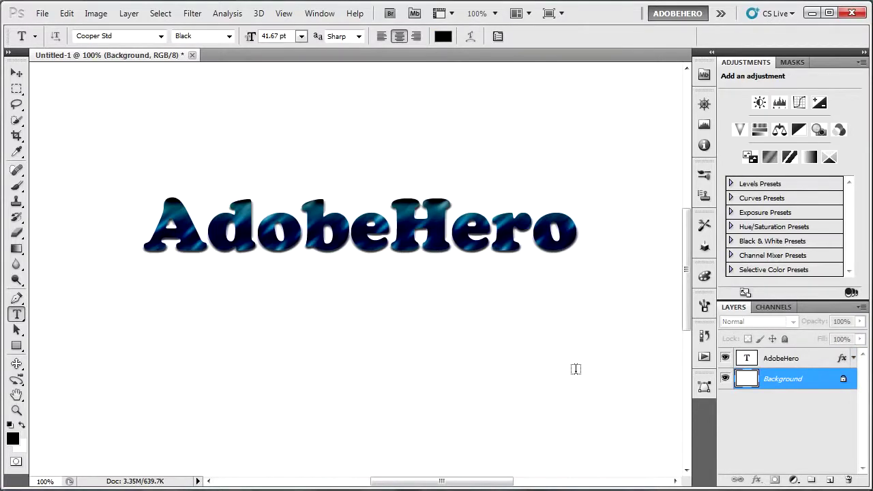
- Fill the Background with black, edit the AdobeHero layer style, then duplicate the text layer
{"action": "key", "text": "alt"}
{"action": "key", "text": "alt"}
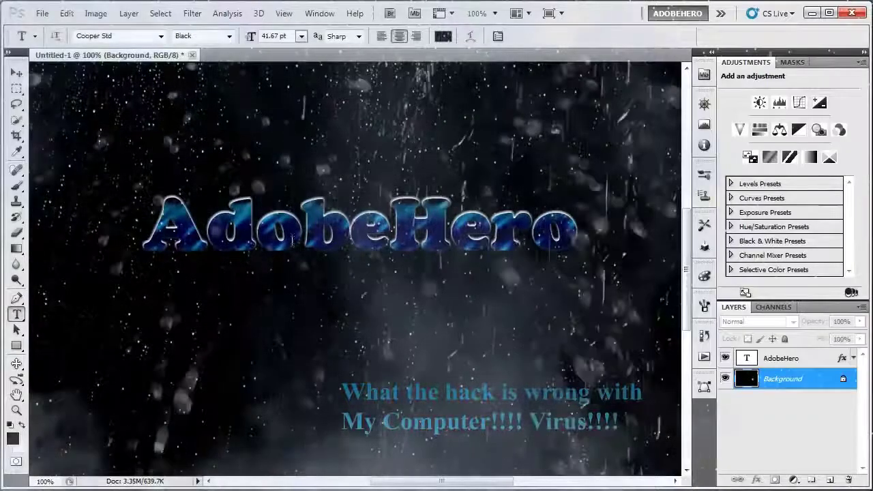
{"action": "key", "text": "h"}
{"action": "double_click", "coordinate": [823, 361]}
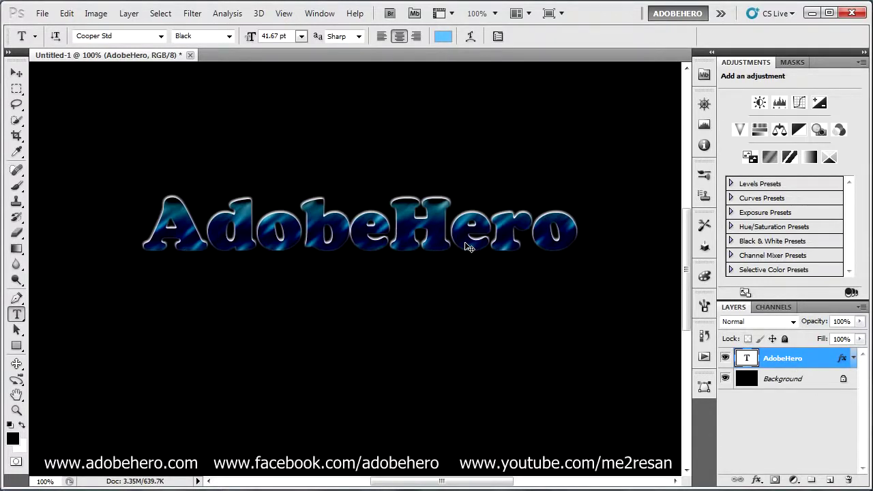
{"action": "key", "text": "ctrl+j"}
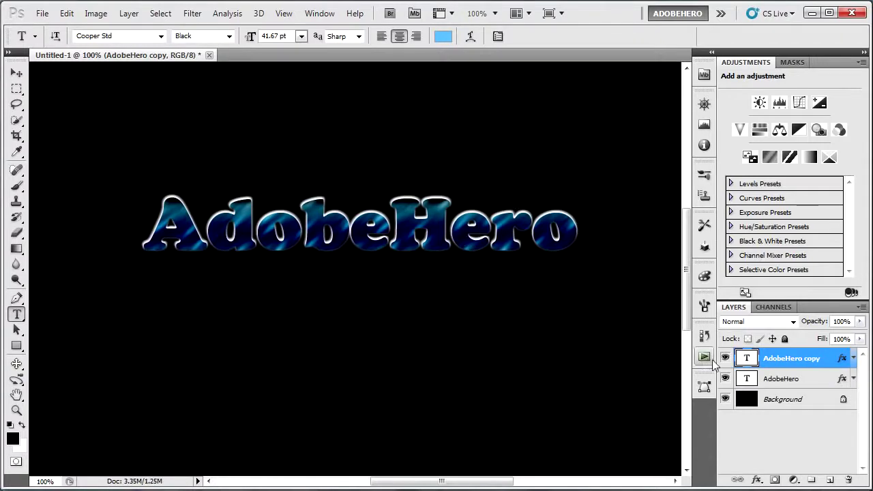
- Flip the AdobeHero copy vertically and nudge it just below the original as a reflection
{"action": "left_click", "coordinate": [725, 358]}
{"action": "key", "text": "ctrl+t"}
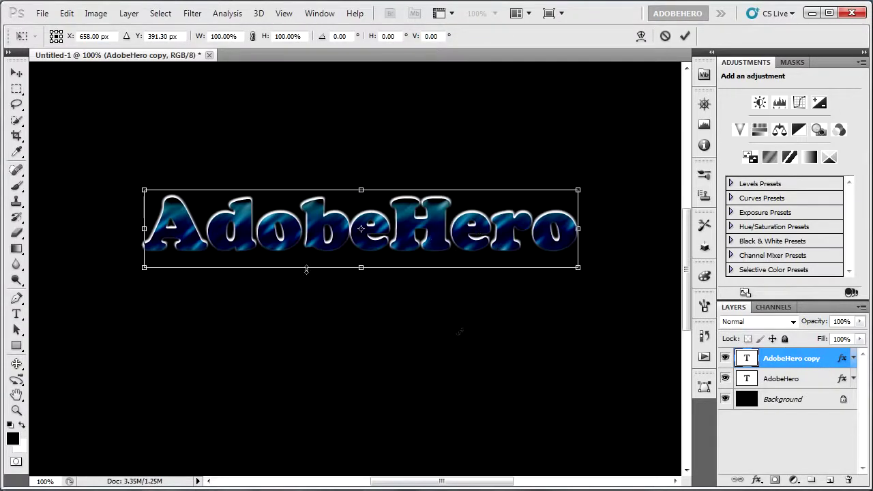
{"action": "key", "text": "Return"}
{"action": "key", "text": "t"}
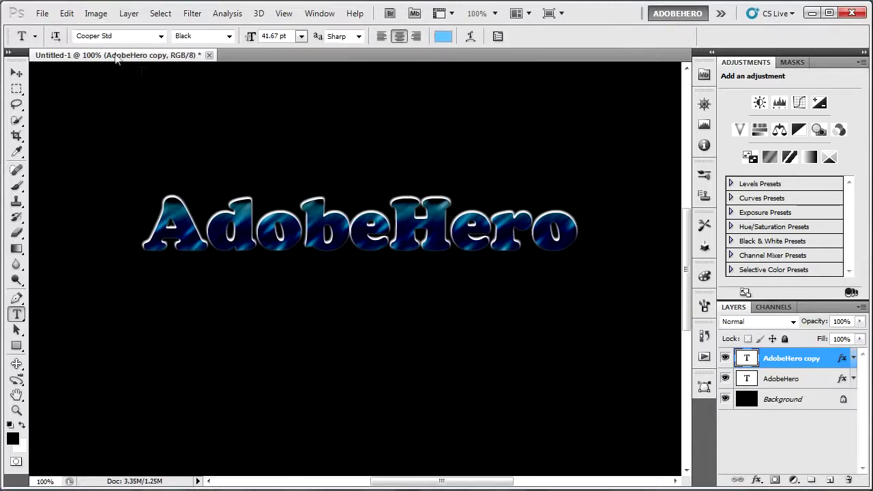
{"action": "left_click", "coordinate": [67, 12]}
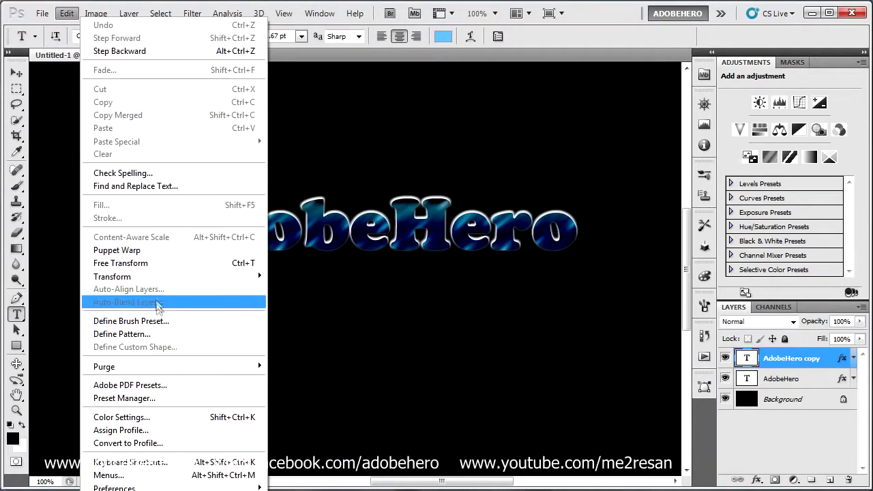
{"action": "mouse_move", "coordinate": [113, 276]}
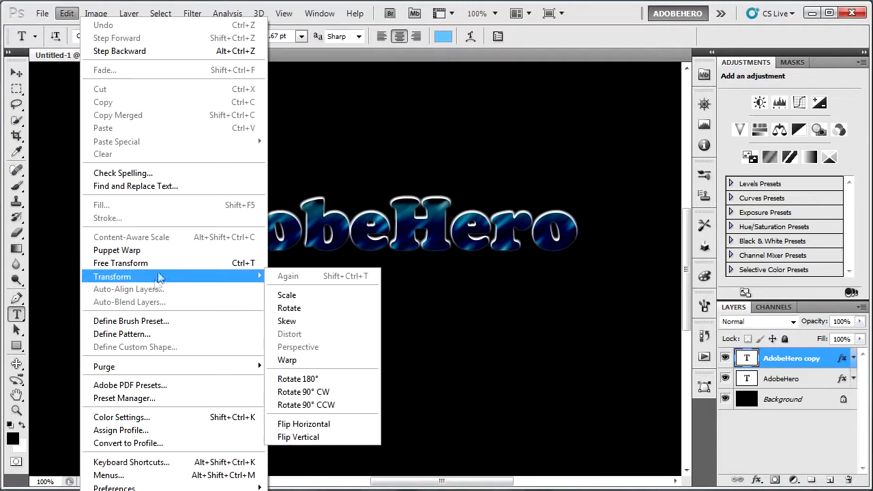
{"action": "left_click", "coordinate": [161, 263]}
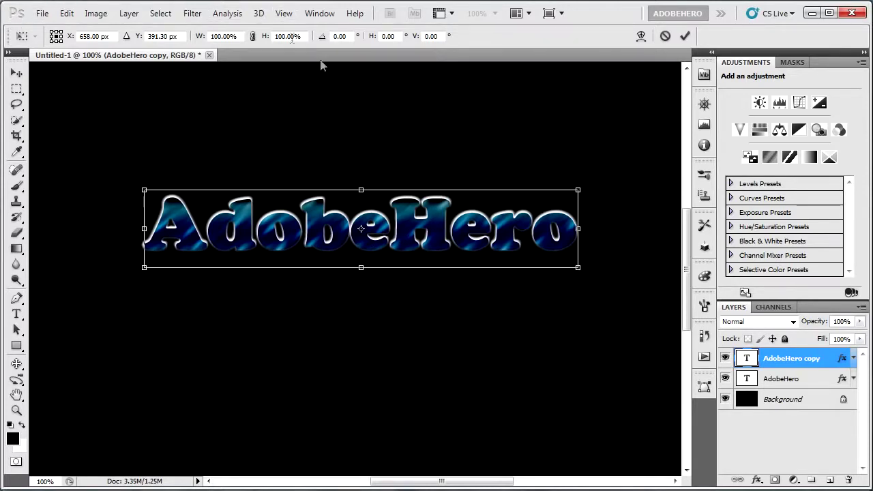
{"action": "right_click", "coordinate": [313, 217]}
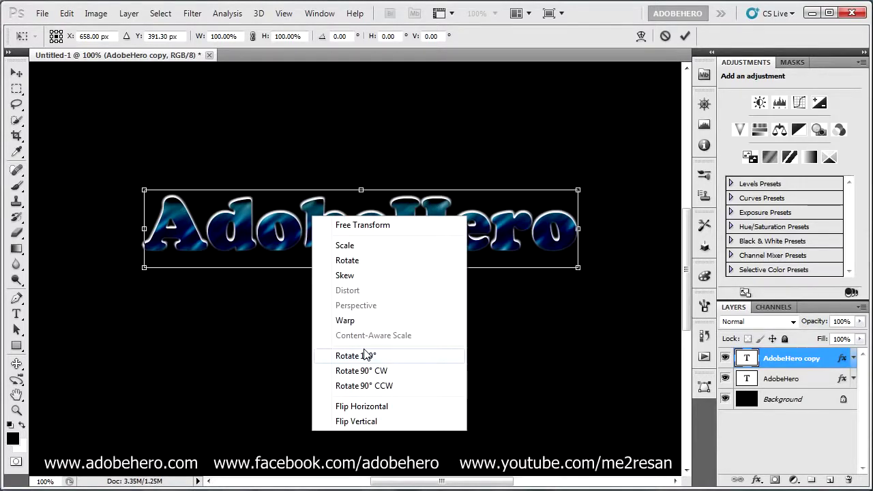
{"action": "left_click", "coordinate": [362, 421]}
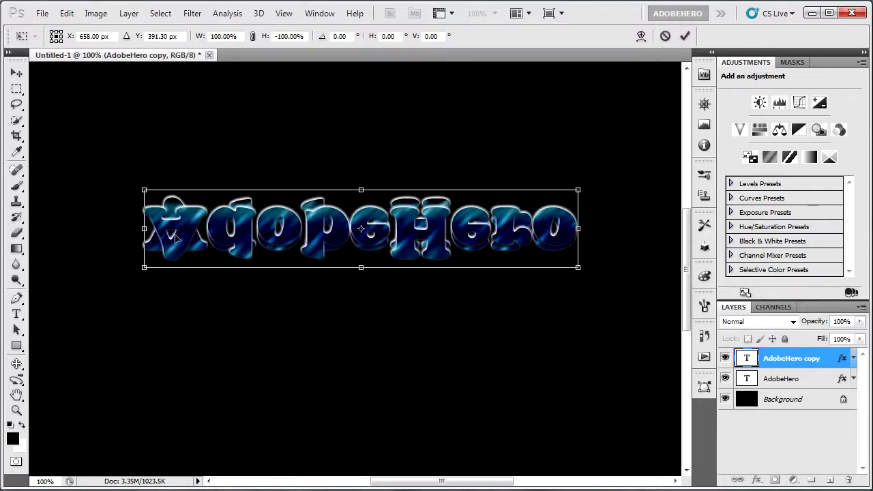
{"action": "left_click_drag", "start_coordinate": [417, 229], "coordinate": [415, 282]}
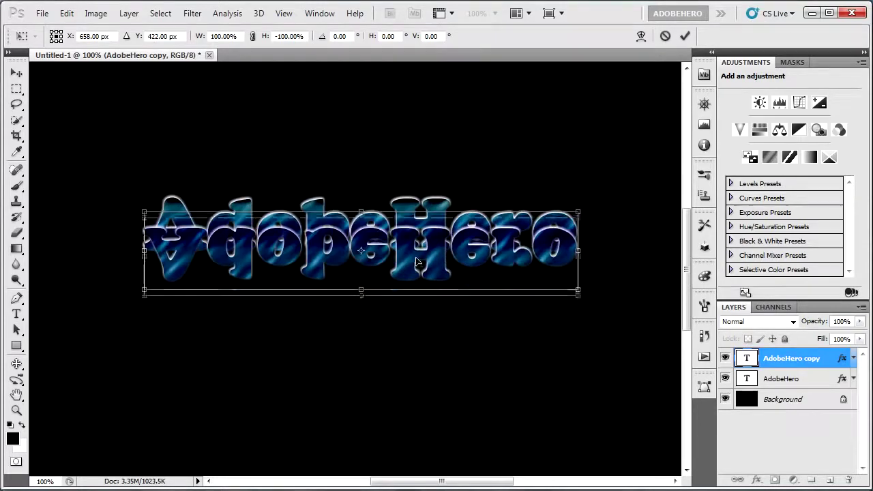
{"action": "key", "text": "Up"}
{"action": "key", "text": "Up"}
{"action": "key", "text": "Up"}
{"action": "key", "text": "Up"}
{"action": "key", "text": "Up"}
{"action": "key", "text": "Up"}
{"action": "key", "text": "Up"}
{"action": "key", "text": "Up"}
{"action": "key", "text": "Up"}
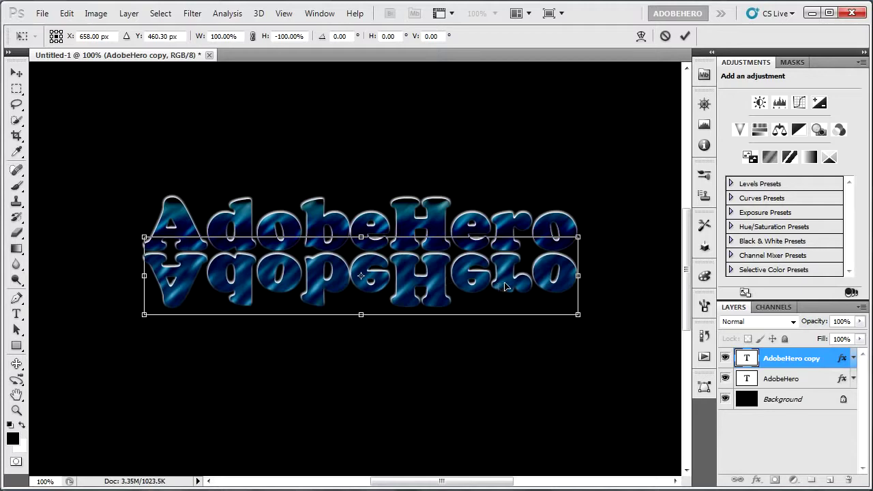
{"action": "key", "text": "Return"}
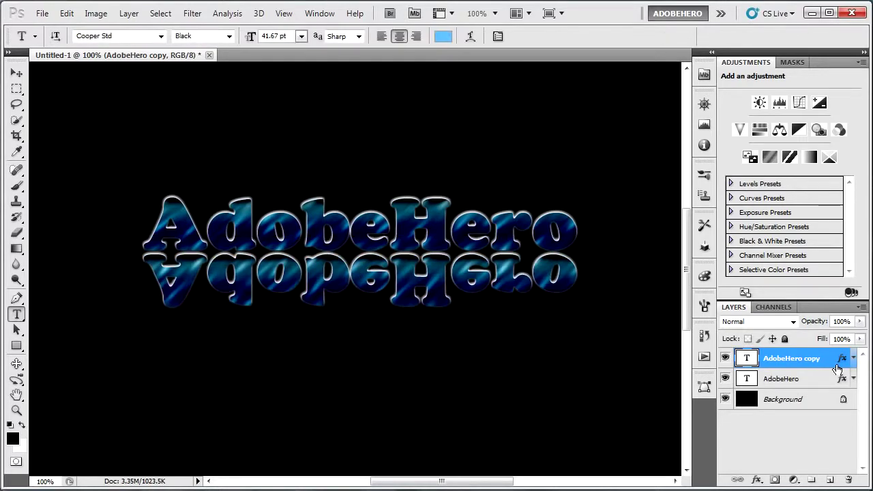
- Remove the Outer Glow effect from the AdobeHero copy's layer style
{"action": "double_click", "coordinate": [837, 367]}
{"action": "left_click", "coordinate": [547, 181]}
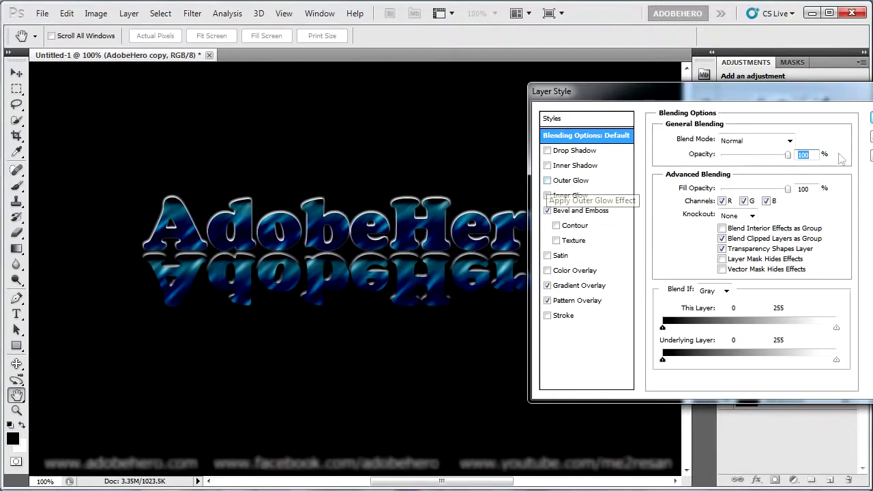
{"action": "left_click", "coordinate": [871, 117]}
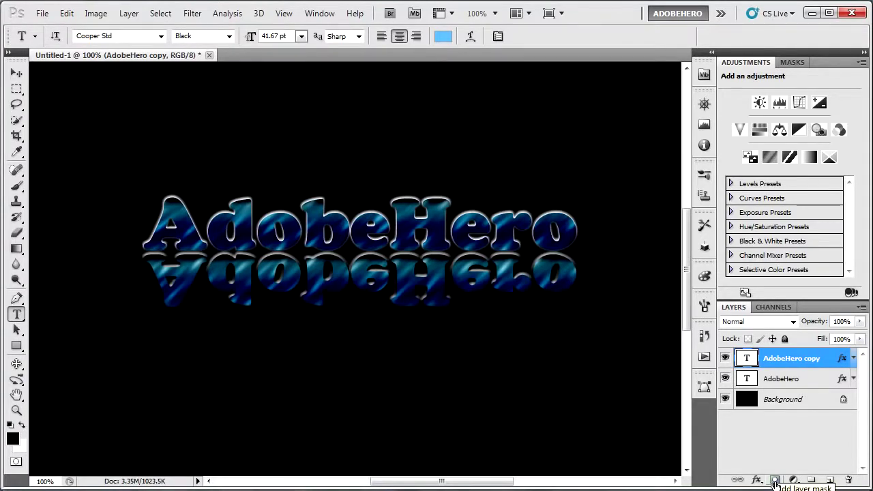
- Add a layer mask to the reflection and draw a gradient so it fades toward the bottom
{"action": "left_click", "coordinate": [775, 480]}
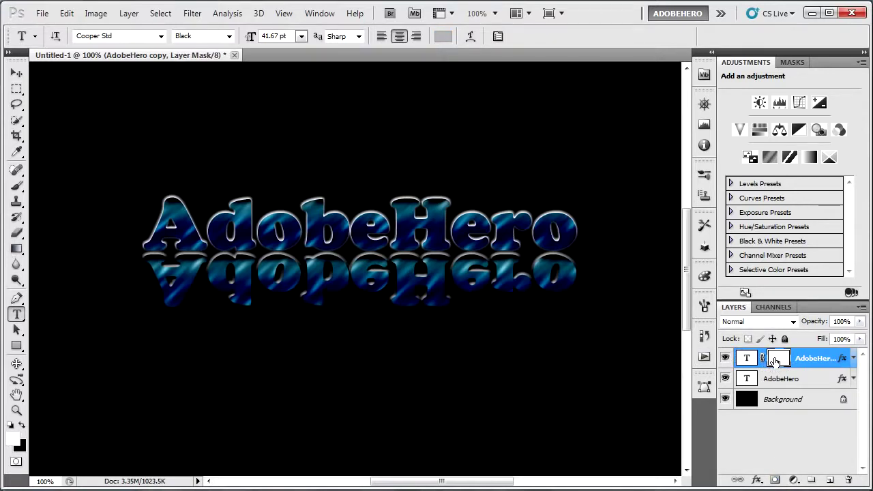
{"action": "left_click", "coordinate": [17, 251]}
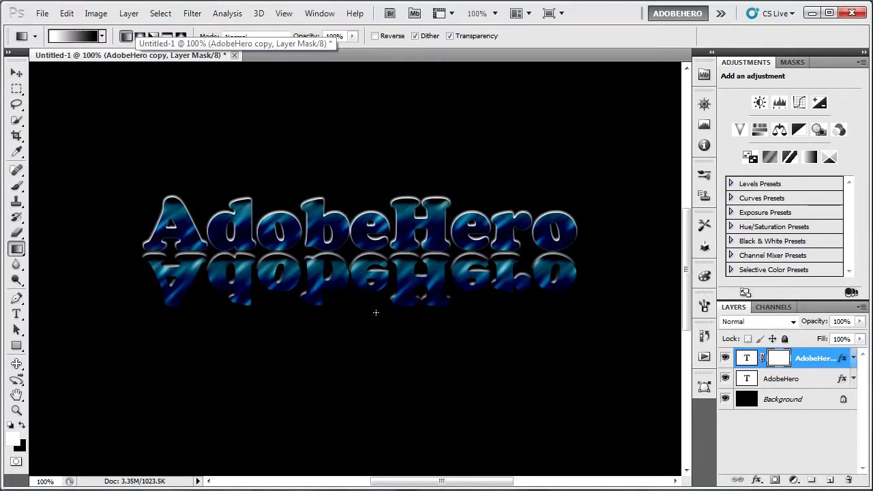
{"action": "left_click_drag", "start_coordinate": [376, 324], "coordinate": [376, 324]}
{"action": "key", "text": "ctrl+z"}
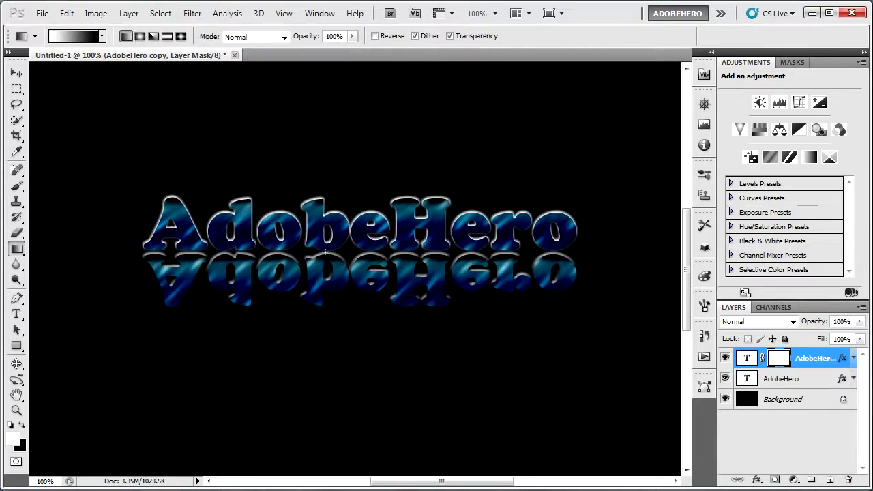
{"action": "left_click_drag", "start_coordinate": [327, 288], "coordinate": [326, 247]}
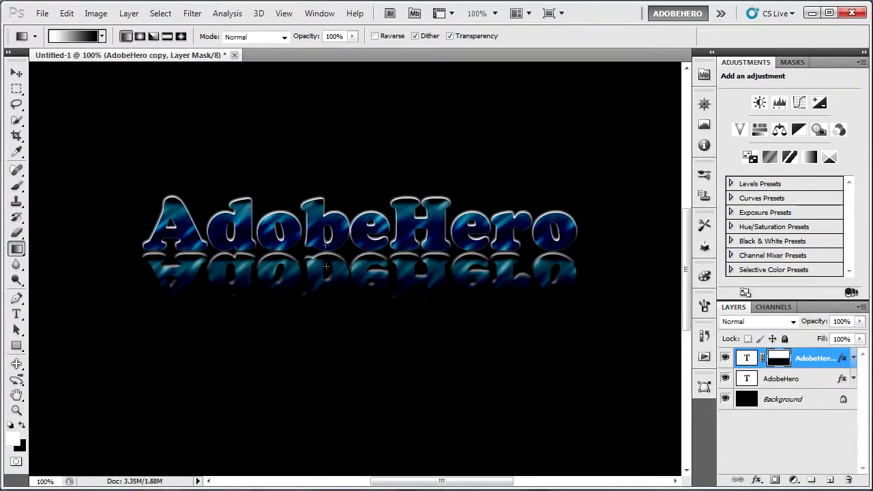
{"action": "left_click_drag", "start_coordinate": [326, 267], "coordinate": [326, 292]}
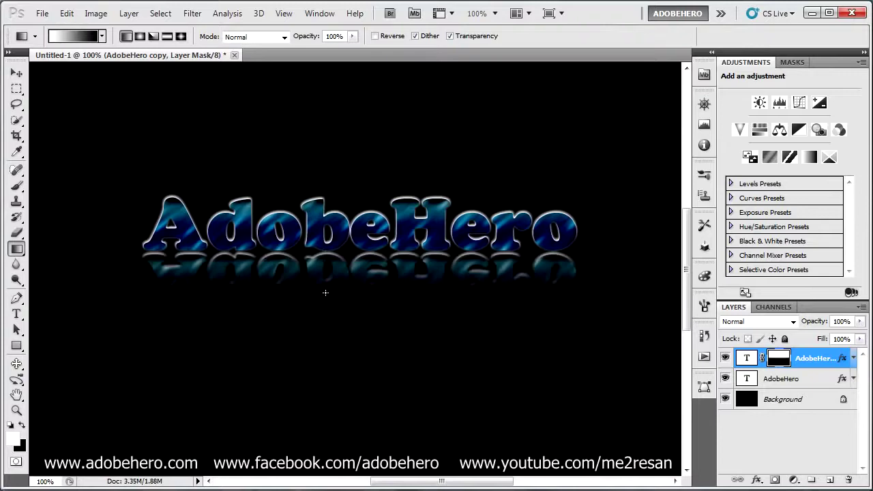
{"action": "left_click_drag", "start_coordinate": [321, 256], "coordinate": [321, 287]}
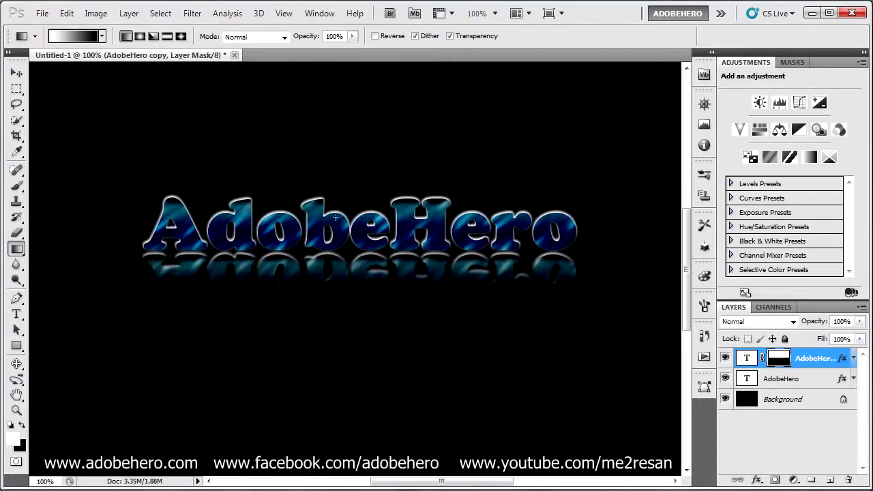
{"action": "left_click_drag", "start_coordinate": [336, 217], "coordinate": [341, 288]}
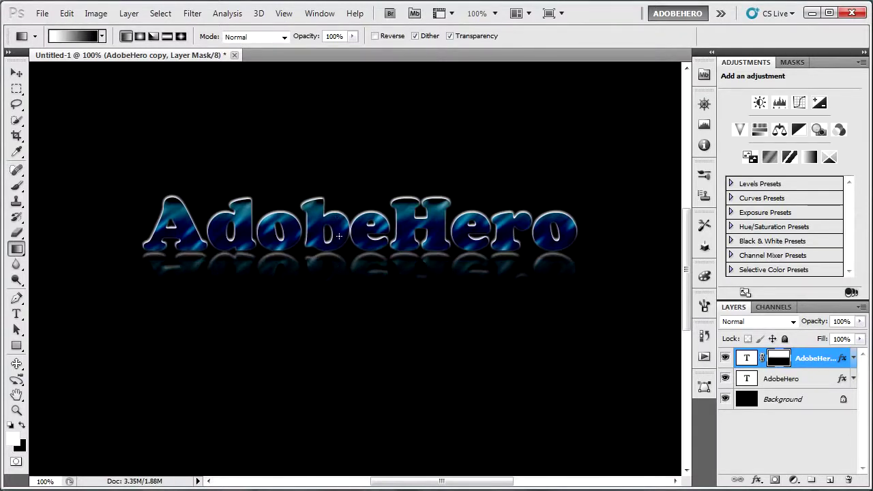
{"action": "left_click_drag", "start_coordinate": [338, 214], "coordinate": [341, 320]}
{"action": "mouse_move", "coordinate": [338, 287]}
{"action": "left_mouse_down"}
{"action": "mouse_move", "coordinate": [341, 314]}
{"action": "mouse_move", "coordinate": [330, 304]}
{"action": "left_mouse_up"}
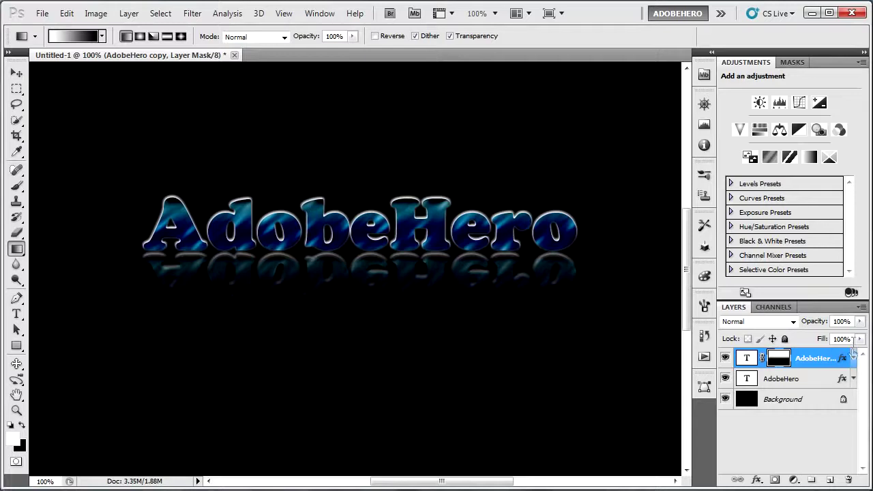
- Lower the reflection layer's opacity to 73%
{"action": "left_click", "coordinate": [859, 321]}
{"action": "left_click_drag", "start_coordinate": [858, 336], "coordinate": [834, 336]}
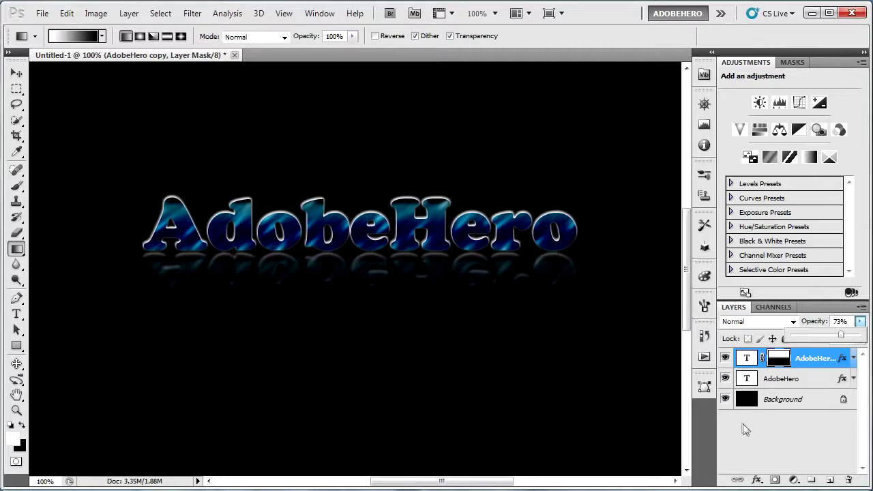
{"action": "left_click", "coordinate": [41, 13]}
- Open the Meghna River portrait jpg and duplicate its Background into Layer 1
{"action": "left_click", "coordinate": [54, 37]}
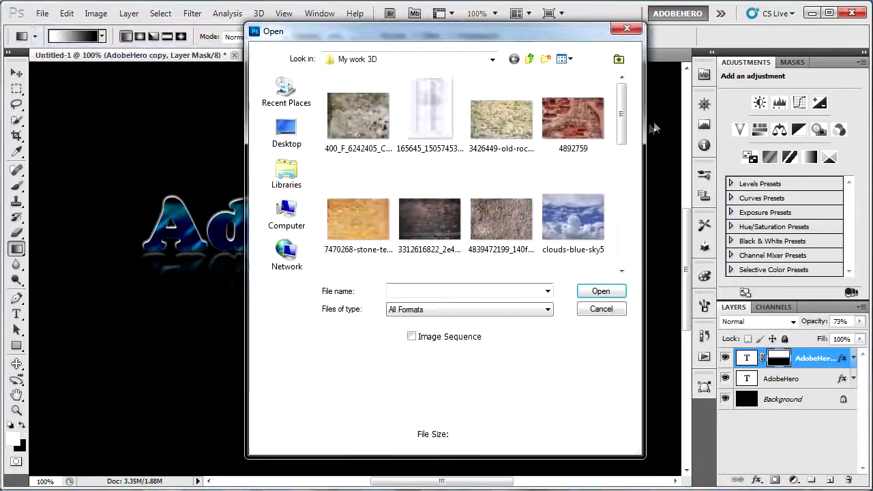
{"action": "mouse_move", "coordinate": [623, 122]}
{"action": "left_mouse_down"}
{"action": "mouse_move", "coordinate": [622, 198]}
{"action": "mouse_move", "coordinate": [622, 184]}
{"action": "left_mouse_up"}
{"action": "left_click", "coordinate": [501, 155]}
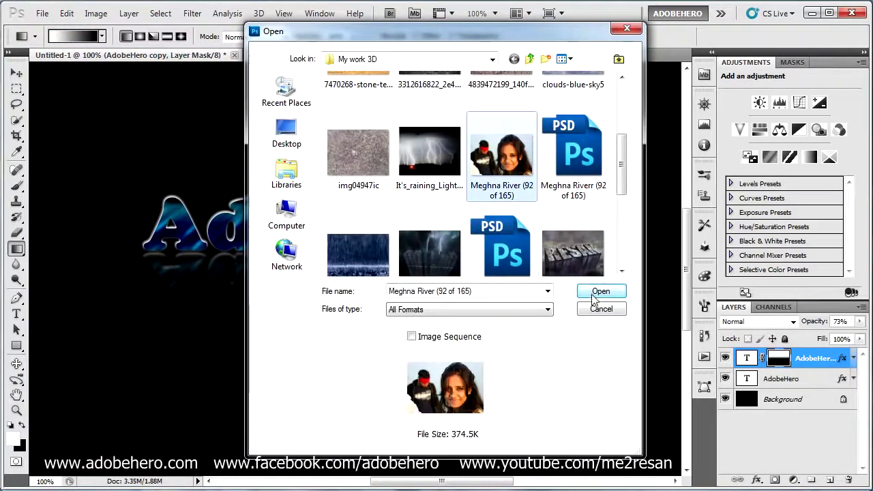
{"action": "left_click", "coordinate": [594, 293]}
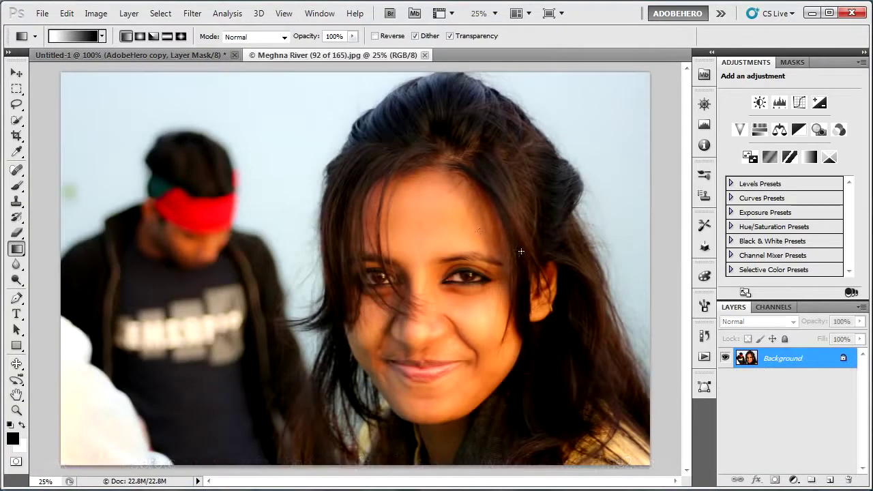
{"action": "key", "text": "ctrl+j"}
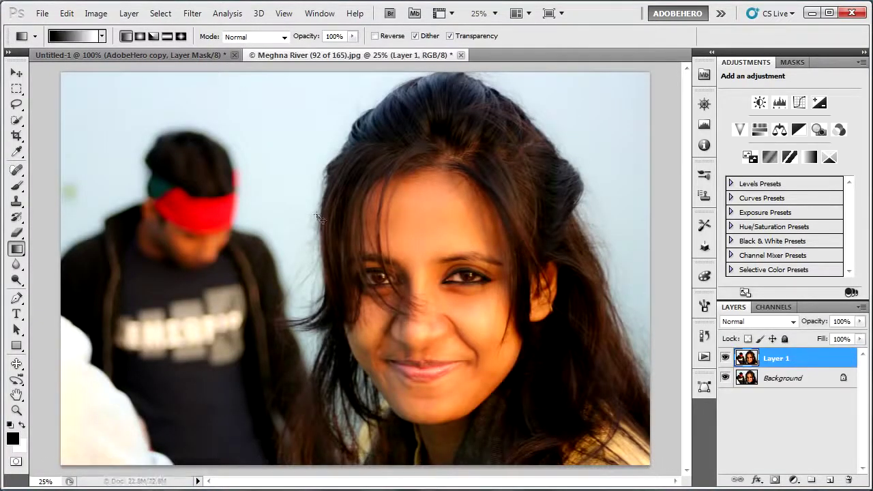
{"action": "left_click", "coordinate": [90, 13]}
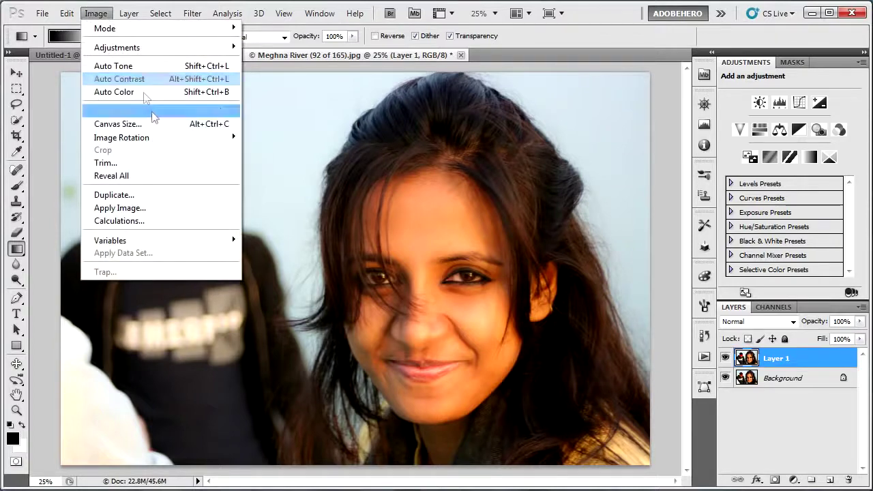
- Flip Layer 1 horizontally with Free Transform so the woman sits on the left
{"action": "left_click", "coordinate": [41, 13]}
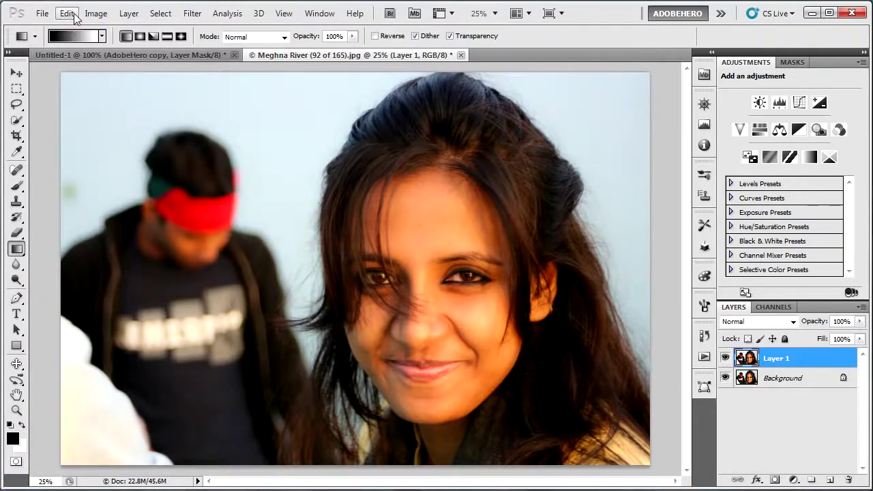
{"action": "left_click", "coordinate": [66, 14]}
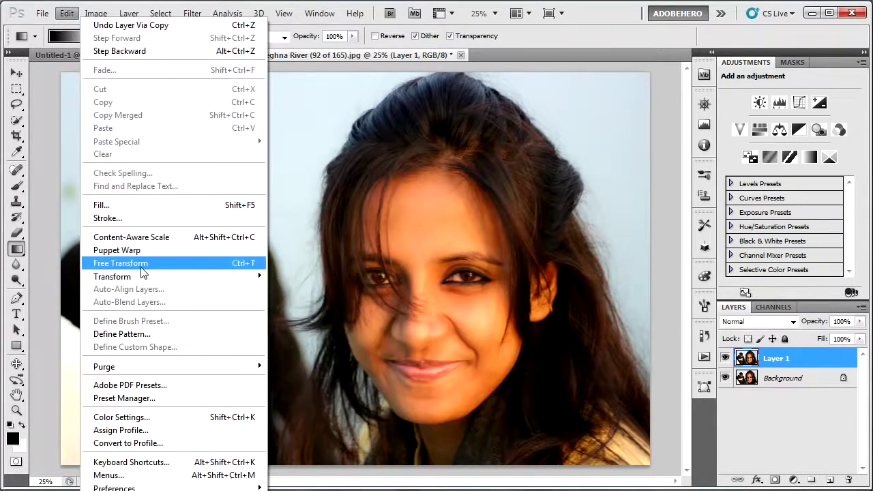
{"action": "left_click", "coordinate": [140, 263]}
{"action": "right_click", "coordinate": [567, 178]}
{"action": "left_click", "coordinate": [633, 368]}
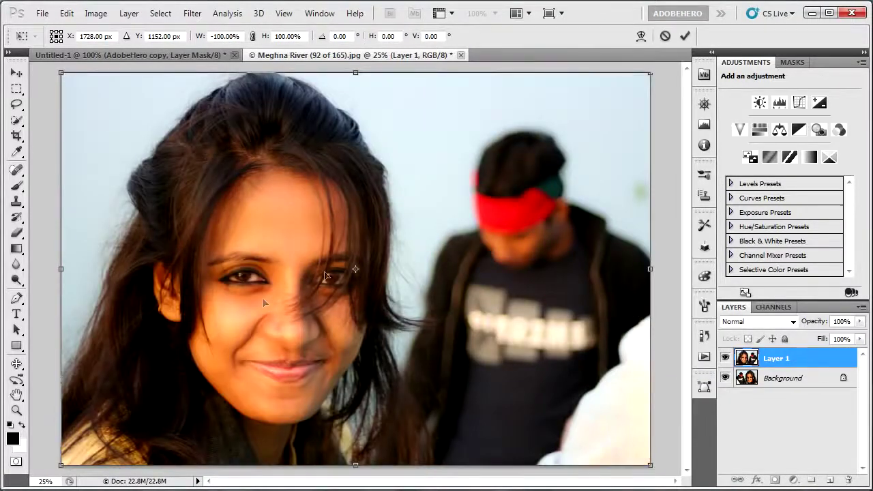
- Flip Layer 1 vertically twice, then horizontally again to restore its original orientation
{"action": "right_click", "coordinate": [404, 227]}
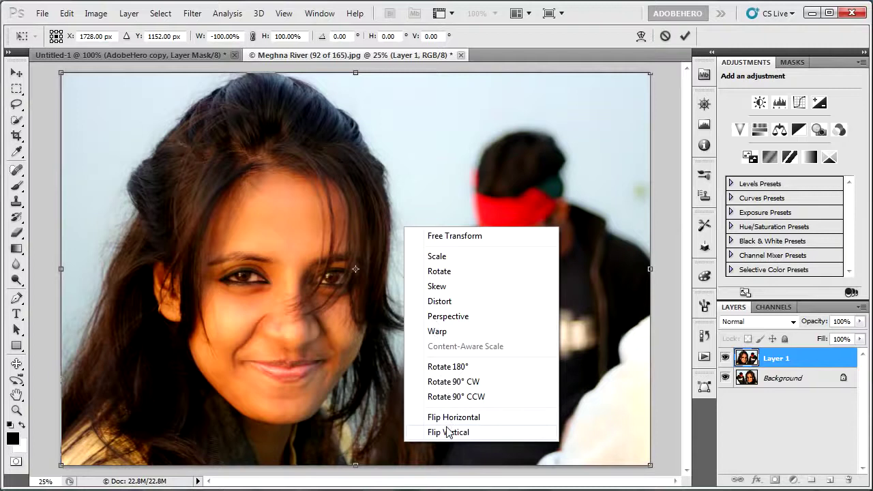
{"action": "left_click", "coordinate": [447, 432]}
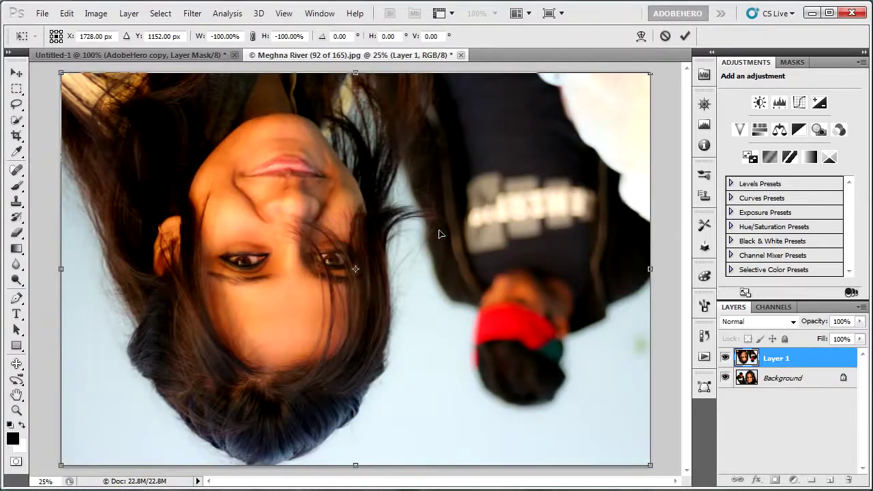
{"action": "right_click", "coordinate": [440, 234]}
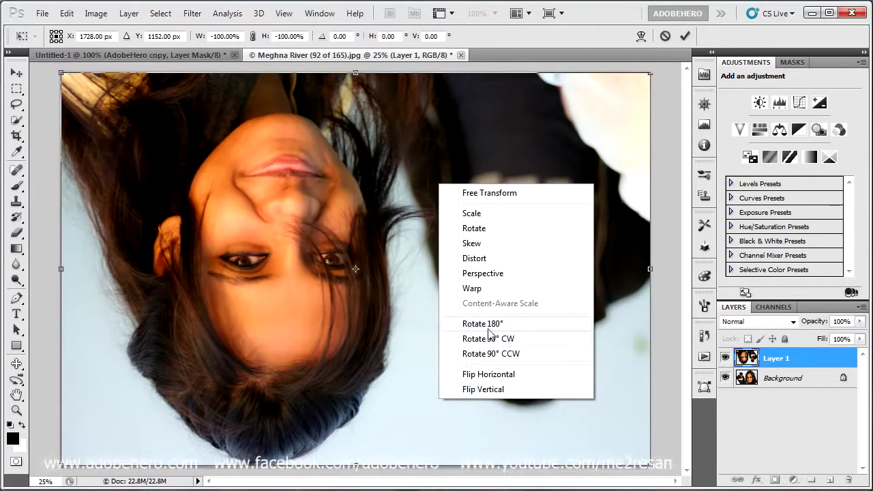
{"action": "left_click", "coordinate": [488, 394]}
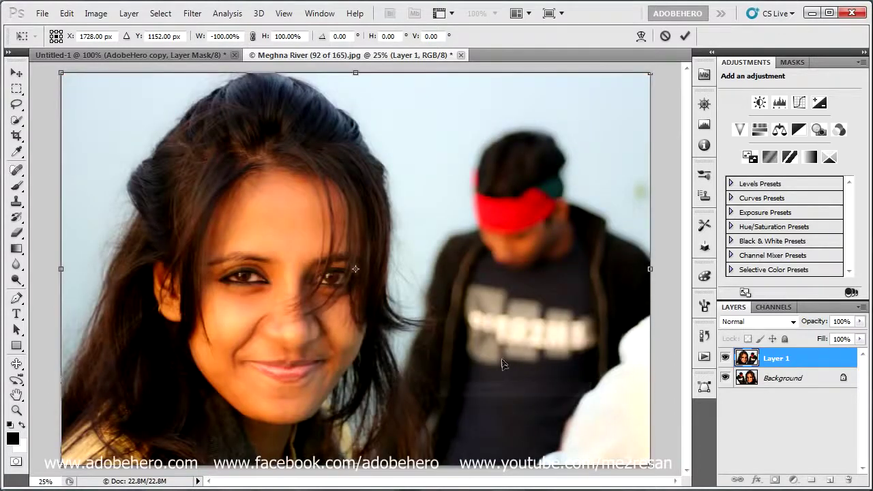
{"action": "right_click", "coordinate": [298, 148]}
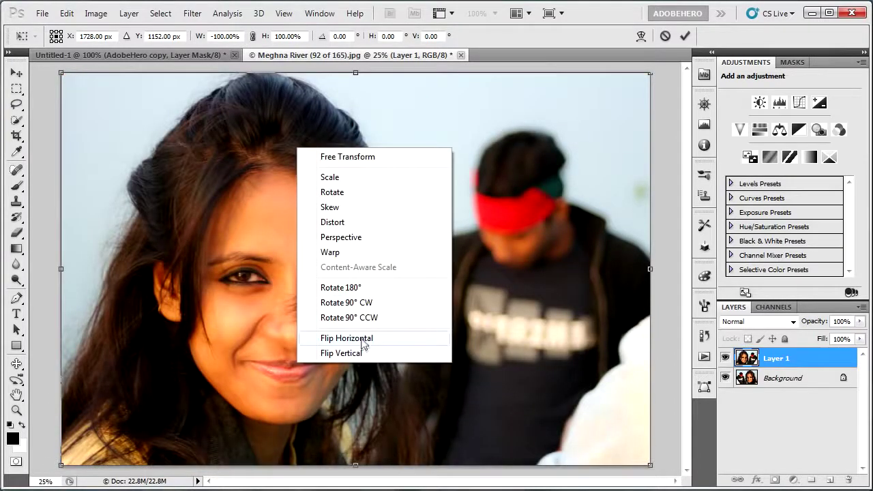
{"action": "left_click", "coordinate": [362, 339]}
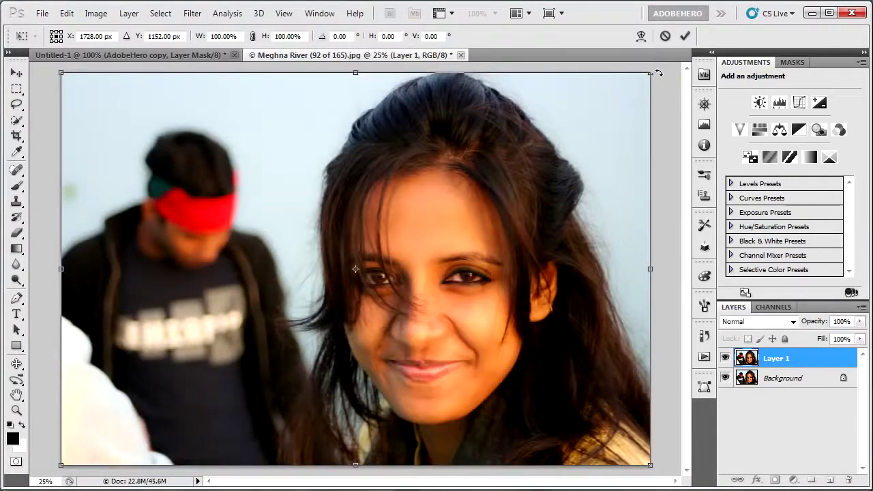
{"action": "mouse_move", "coordinate": [658, 72]}
{"action": "left_mouse_down"}
{"action": "mouse_move", "coordinate": [468, 332]}
{"action": "mouse_move", "coordinate": [564, 276]}
{"action": "mouse_move", "coordinate": [445, 334]}
{"action": "left_mouse_up"}
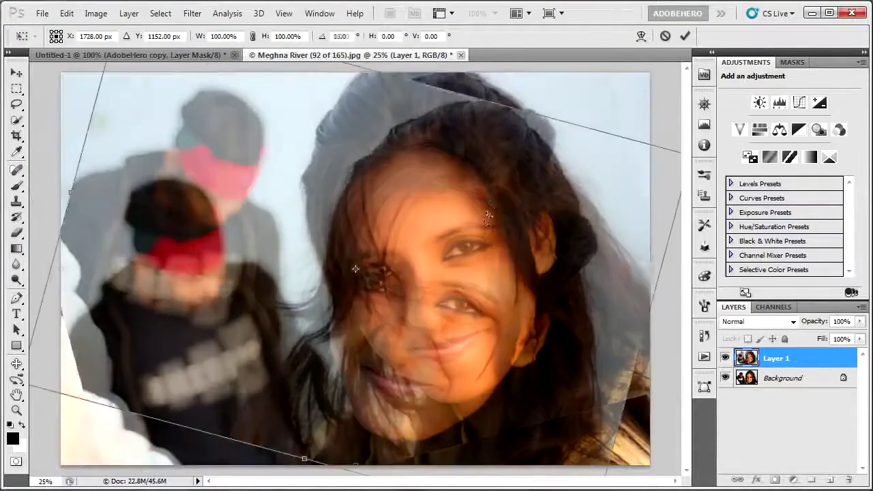
{"action": "left_click_drag", "start_coordinate": [258, 290], "coordinate": [497, 171]}
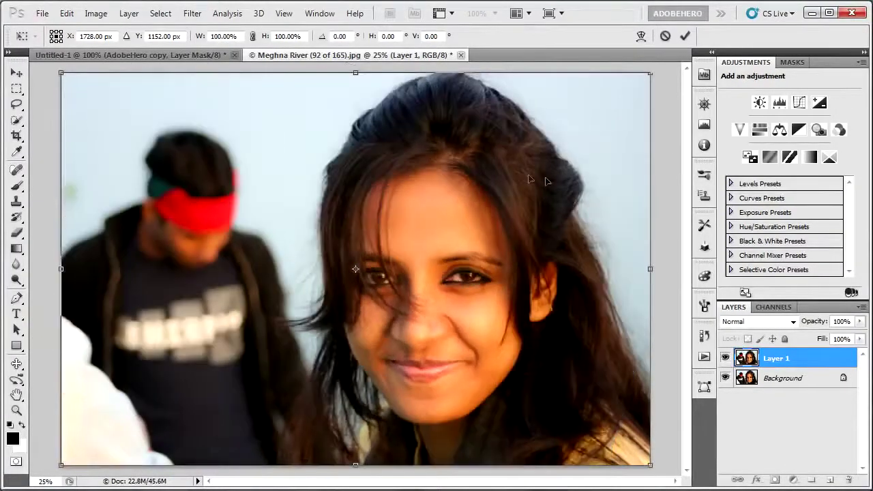
{"action": "left_click_drag", "start_coordinate": [663, 70], "coordinate": [481, 203]}
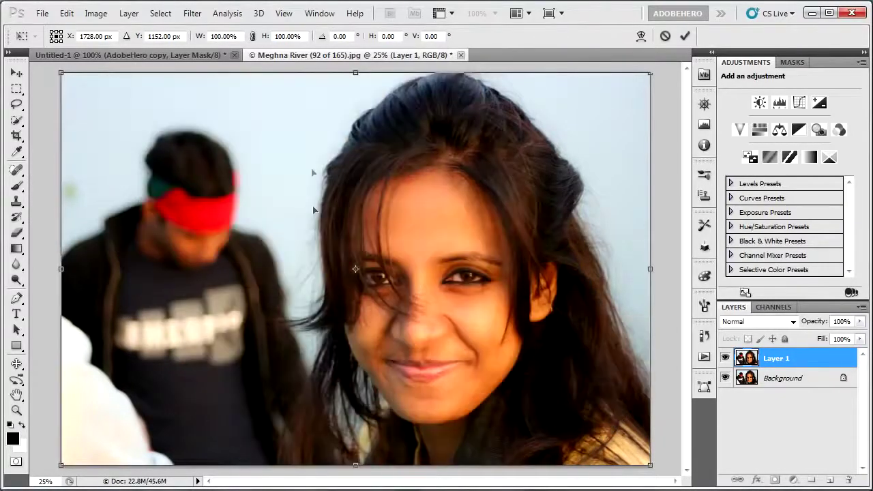
{"action": "right_click", "coordinate": [313, 170]}
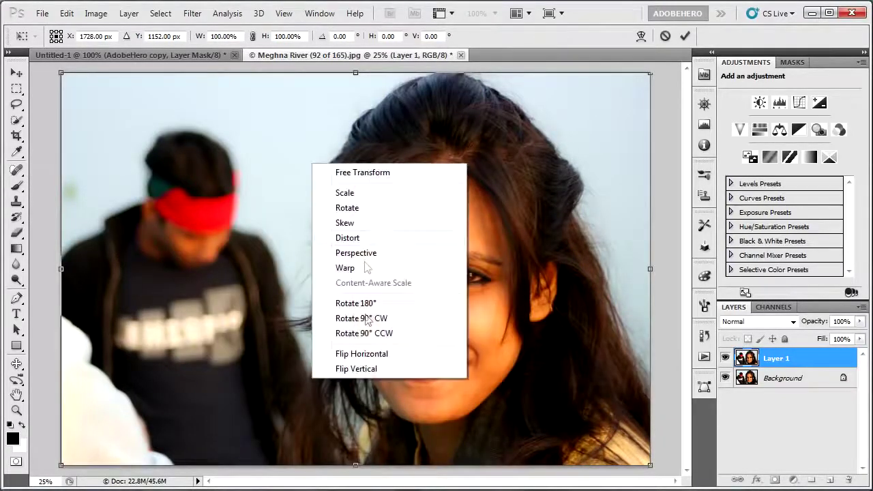
{"action": "left_click", "coordinate": [360, 354]}
{"action": "right_click", "coordinate": [358, 242]}
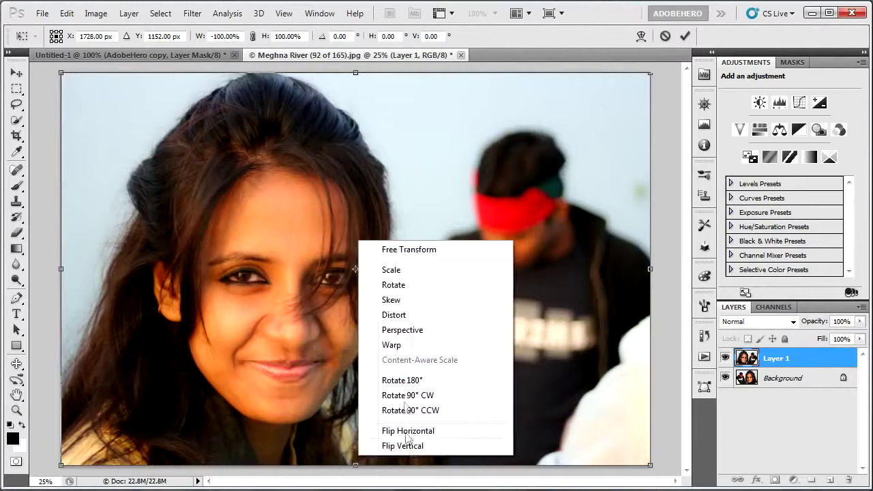
{"action": "left_click", "coordinate": [409, 446]}
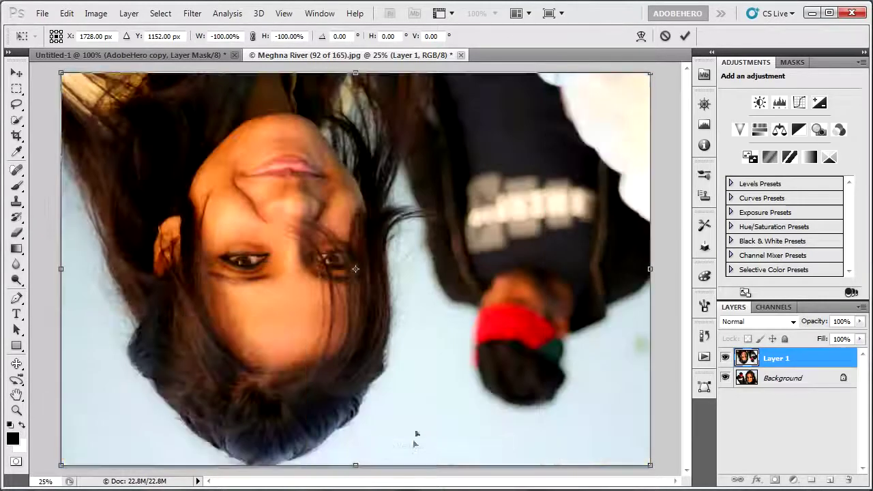
{"action": "right_click", "coordinate": [451, 362]}
{"action": "left_click", "coordinate": [524, 335]}
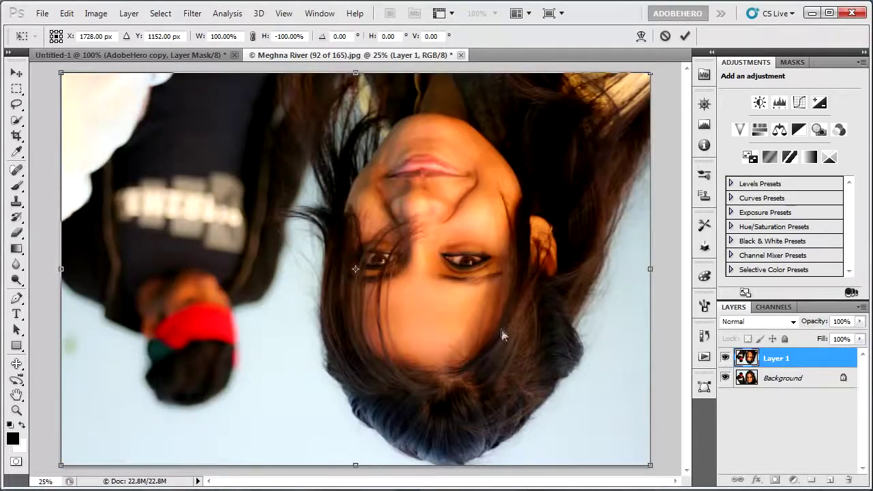
{"action": "right_click", "coordinate": [502, 334]}
{"action": "left_click", "coordinate": [528, 317]}
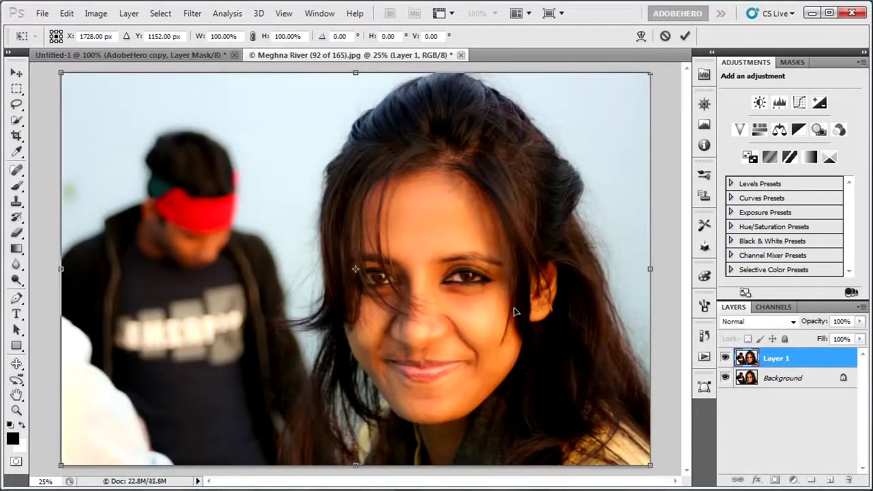
- Scale Layer 1 to about 52% and place it in the bottom-right corner
{"action": "left_click_drag", "start_coordinate": [652, 75], "coordinate": [379, 282]}
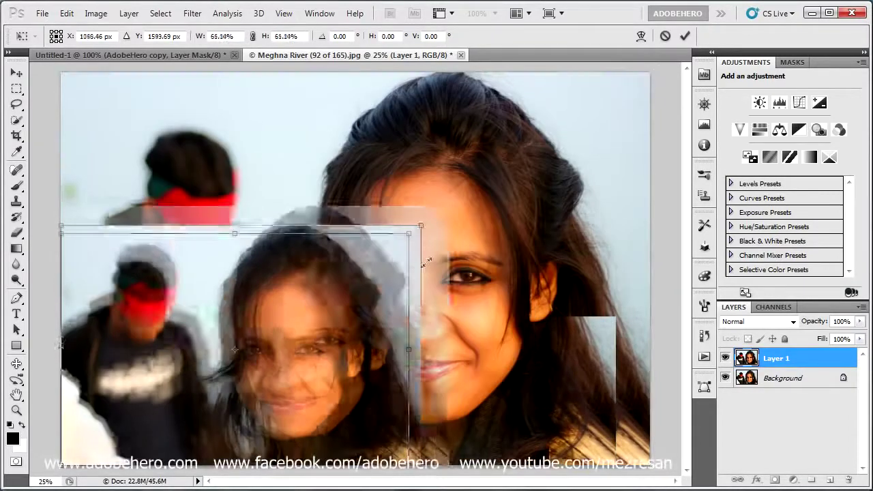
{"action": "left_click_drag", "start_coordinate": [253, 377], "coordinate": [537, 377]}
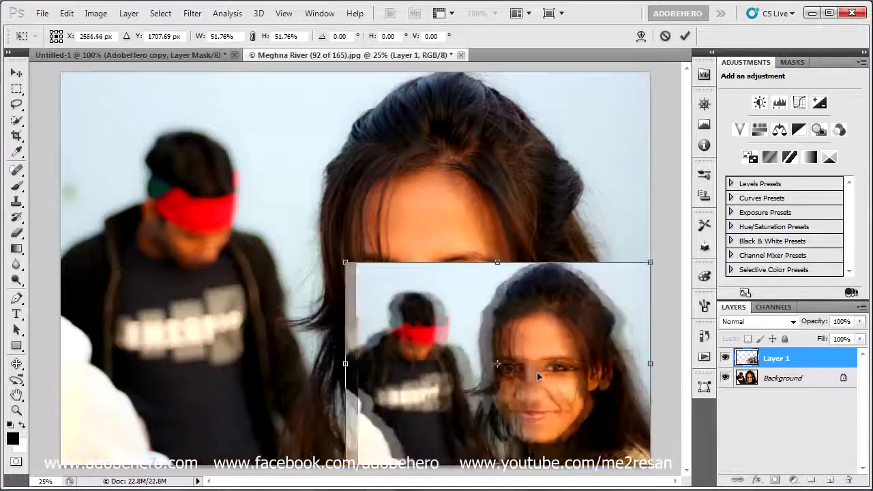
{"action": "key", "text": "Return"}
- Duplicate the small photo, flip the copy horizontally, and place it in the bottom-left corner
{"action": "key", "text": "g"}
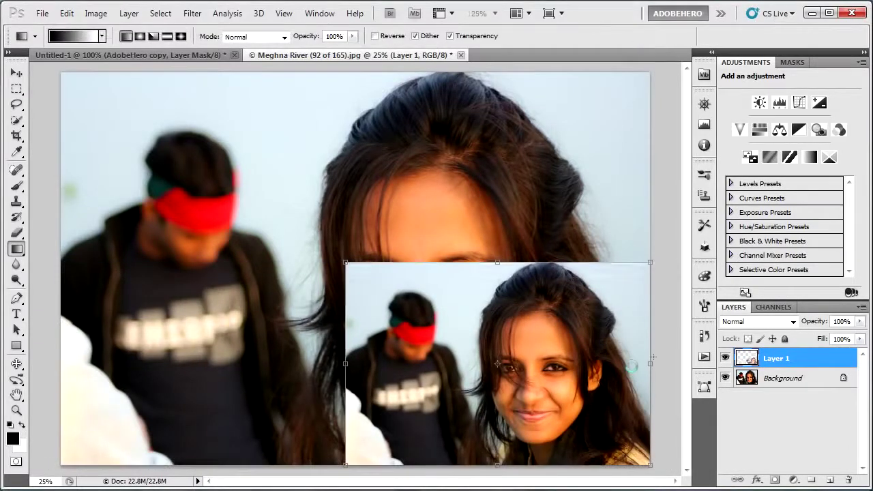
{"action": "key", "text": "ctrl+j"}
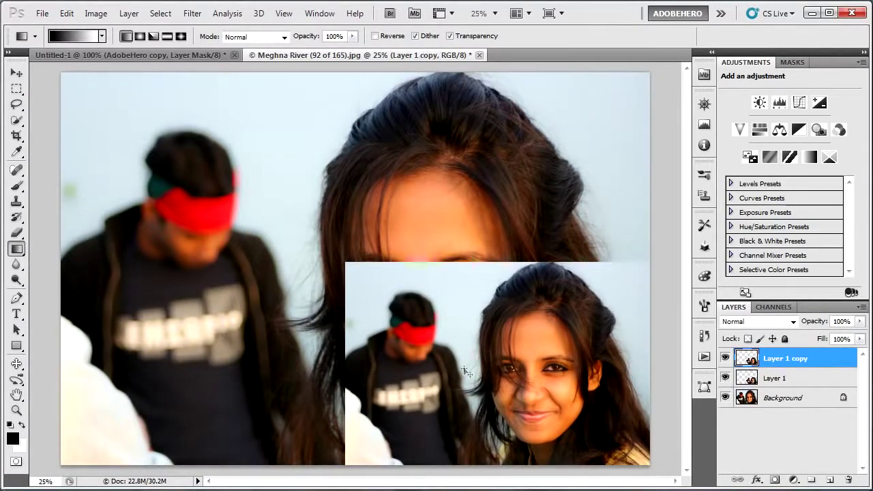
{"action": "key", "text": "ctrl+t"}
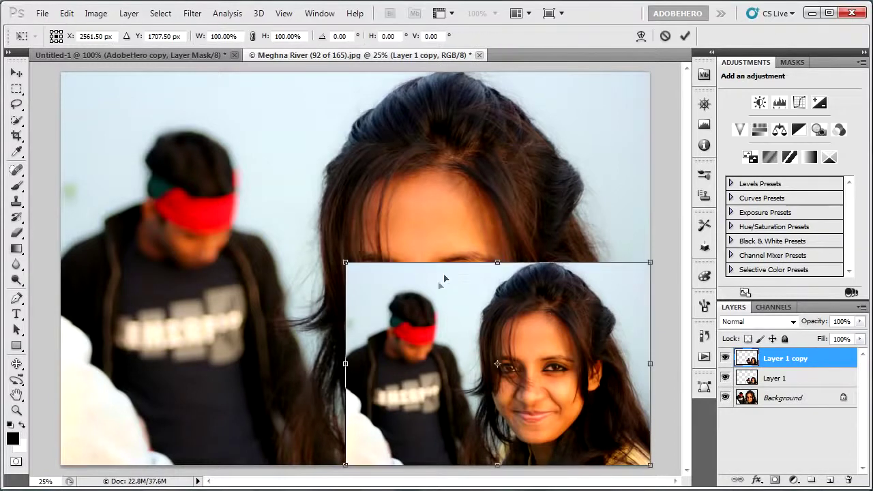
{"action": "right_click", "coordinate": [501, 301]}
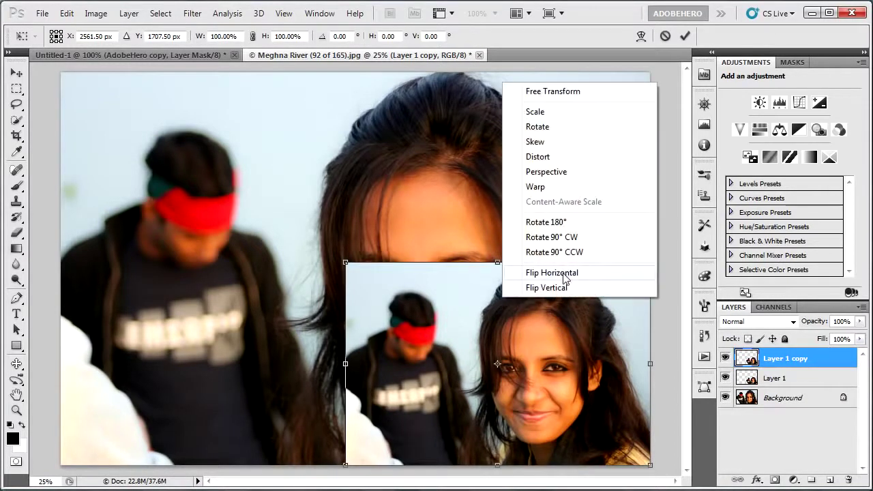
{"action": "left_click", "coordinate": [565, 273]}
{"action": "left_click_drag", "start_coordinate": [525, 364], "coordinate": [231, 388]}
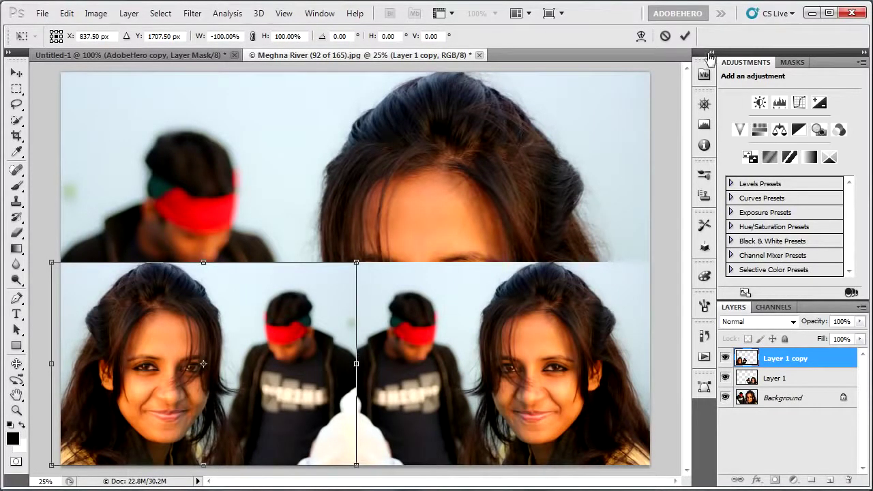
{"action": "left_click", "coordinate": [684, 35]}
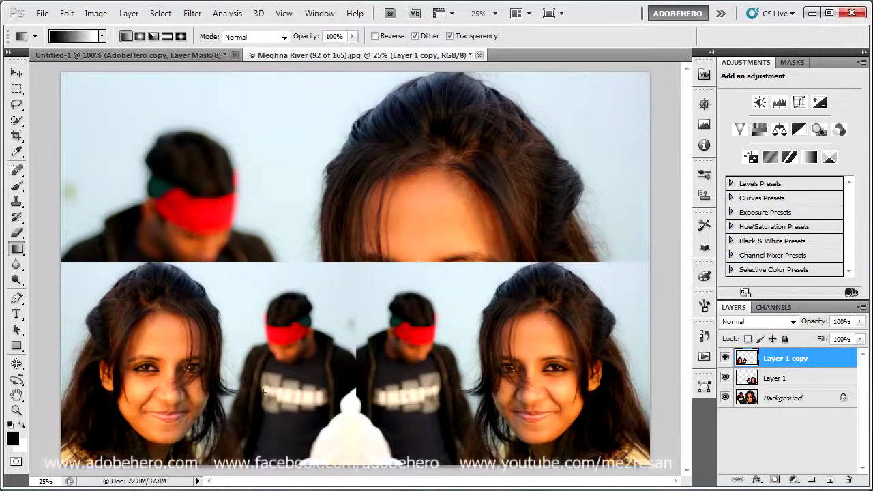
- Shrink the mirrored Layer 1 copy to about 56% and place it in the portrait's top-left corner
{"action": "key", "text": "ctrl+t"}
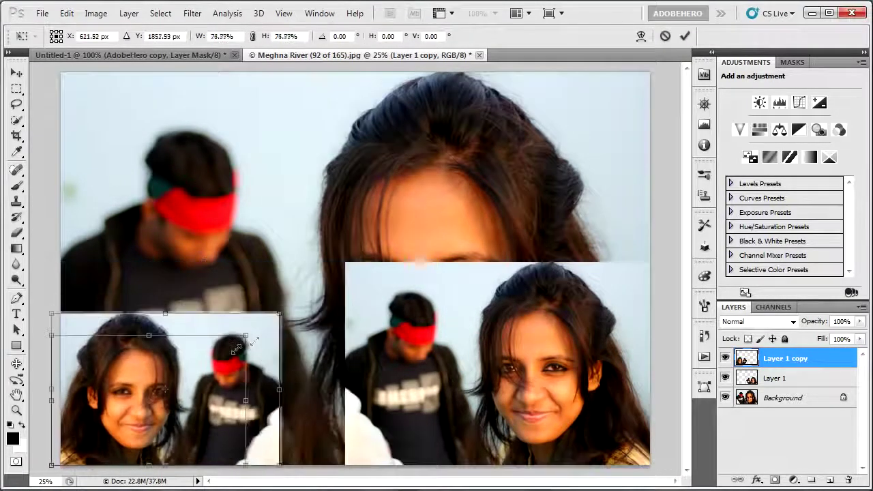
{"action": "left_click_drag", "start_coordinate": [357, 261], "coordinate": [220, 350]}
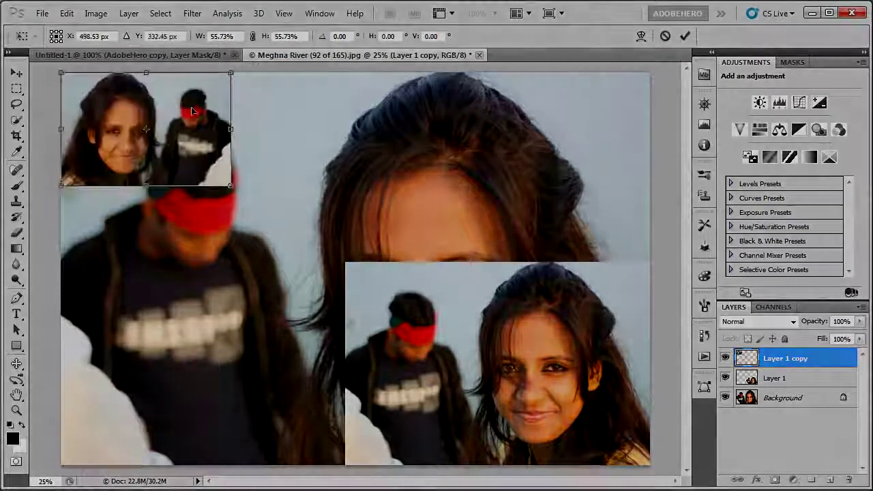
{"action": "key", "text": "Return"}
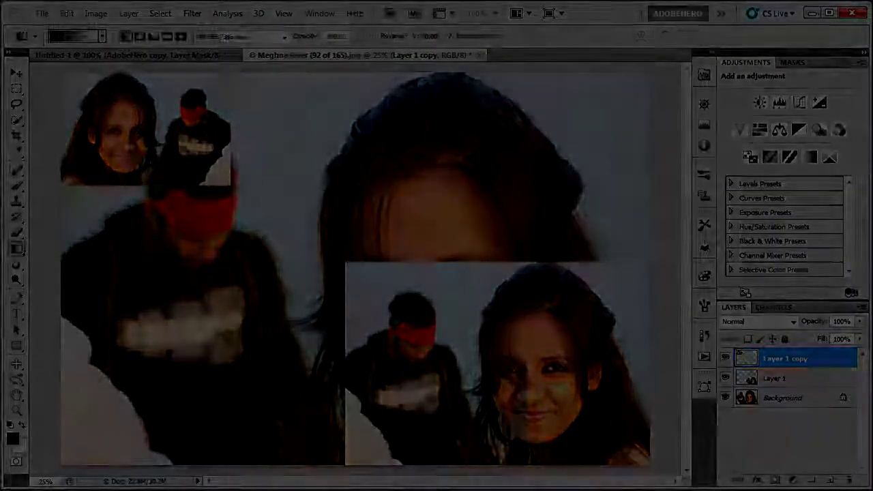